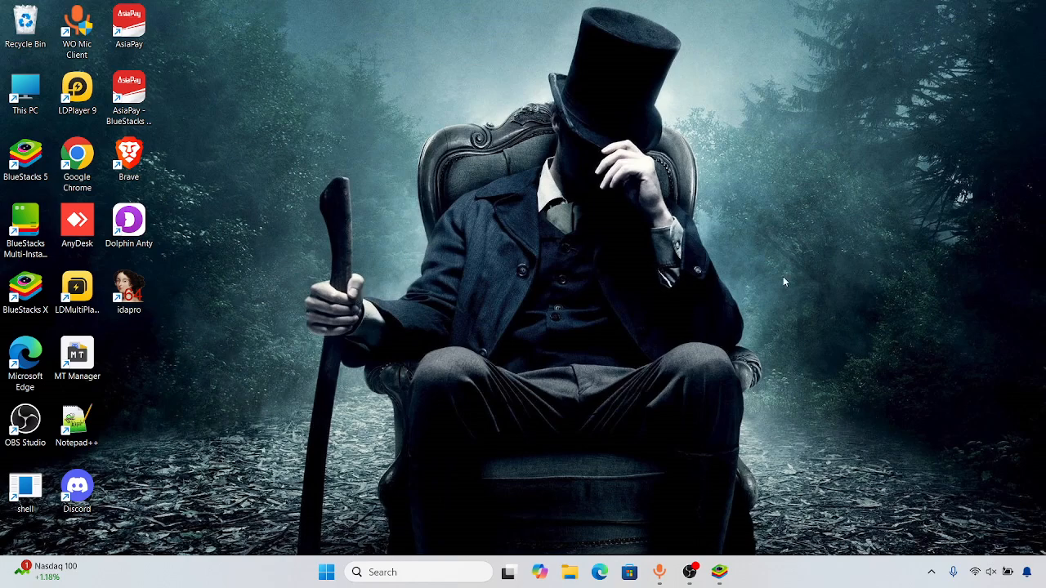
Step: Switch to OBS Studio, check the audio levels of the running recording with the Display Capture source selected, and minimize the window
{"action": "left_click", "coordinate": [689, 572]}
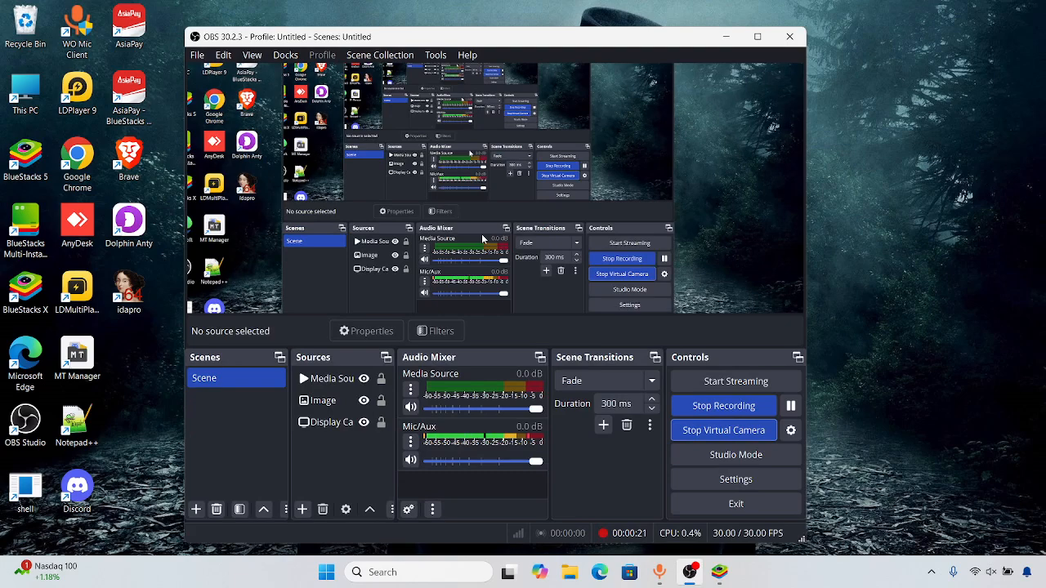
{"action": "left_click", "coordinate": [482, 233]}
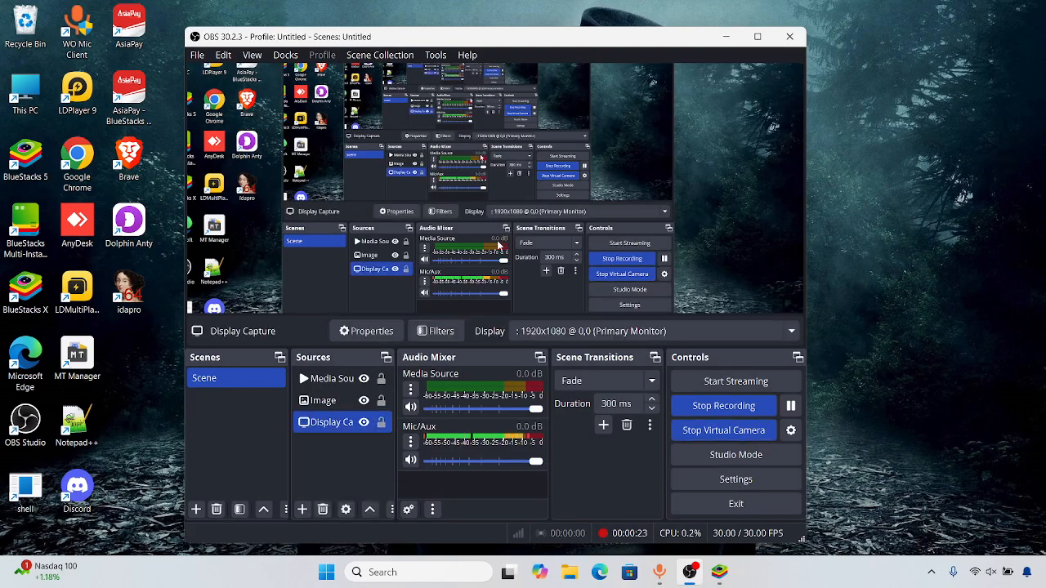
{"action": "left_click", "coordinate": [726, 37]}
{"action": "right_click", "coordinate": [451, 100]}
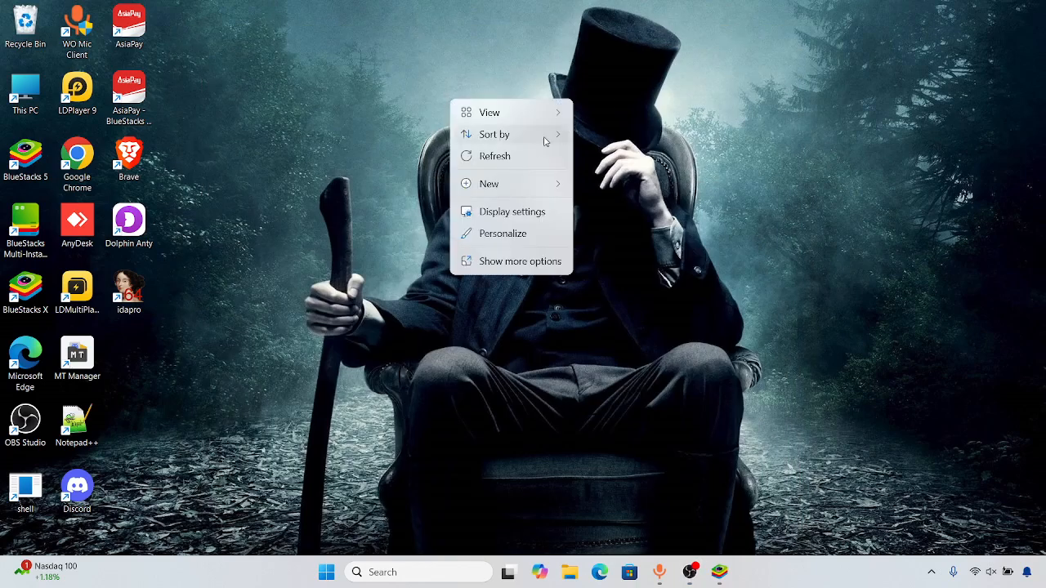
{"action": "left_click", "coordinate": [520, 157]}
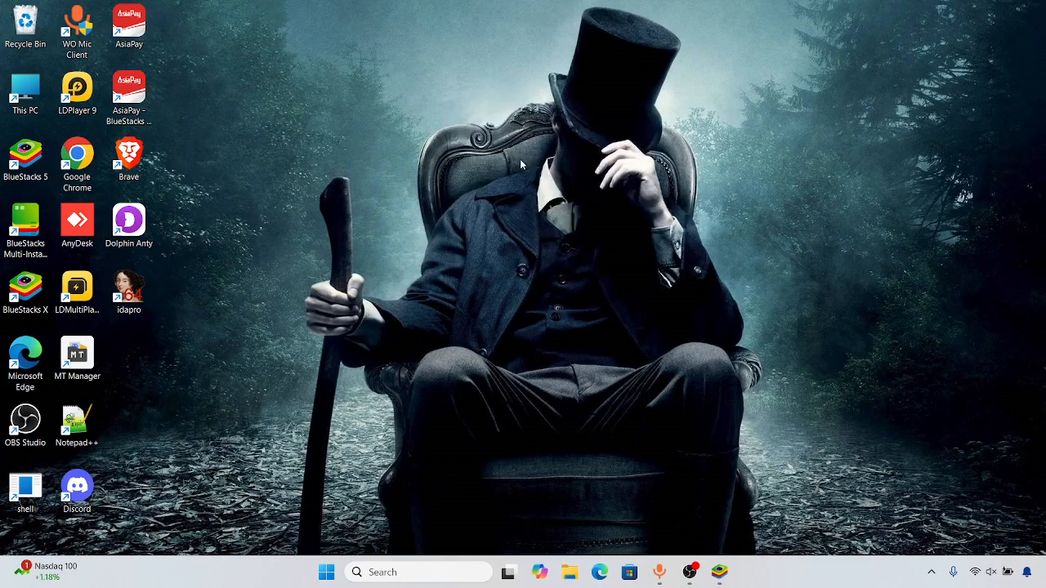
{"action": "right_click", "coordinate": [399, 80]}
{"action": "left_click", "coordinate": [430, 140]}
{"action": "right_click", "coordinate": [478, 52]}
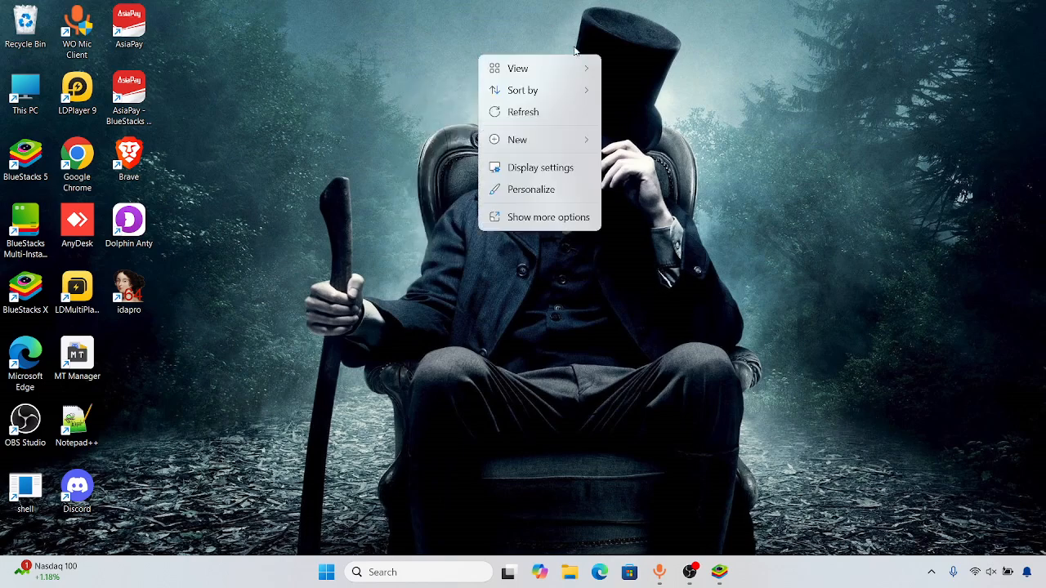
{"action": "left_click", "coordinate": [499, 116]}
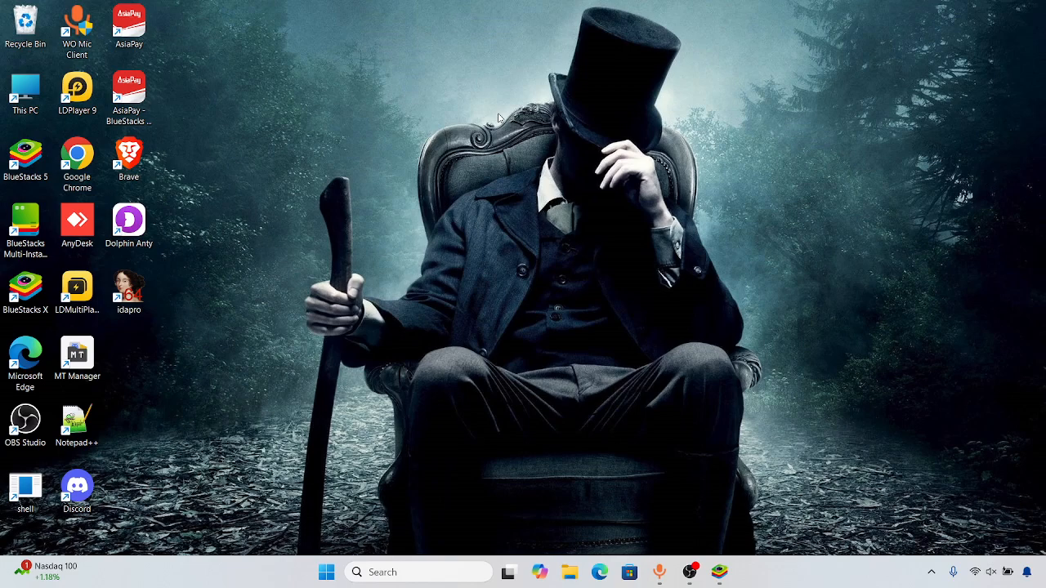
{"action": "right_click", "coordinate": [304, 73]}
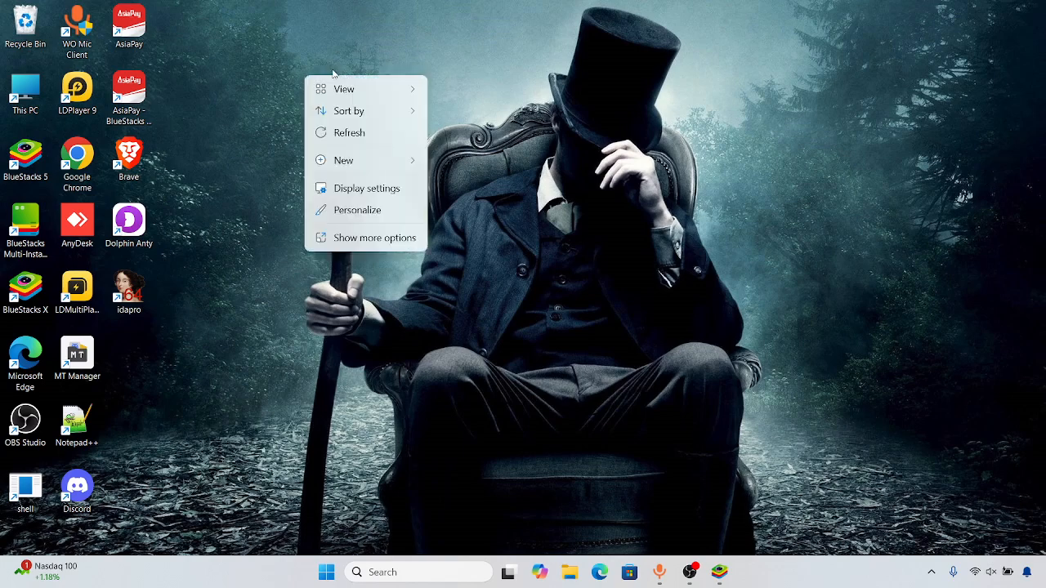
{"action": "left_click", "coordinate": [362, 131]}
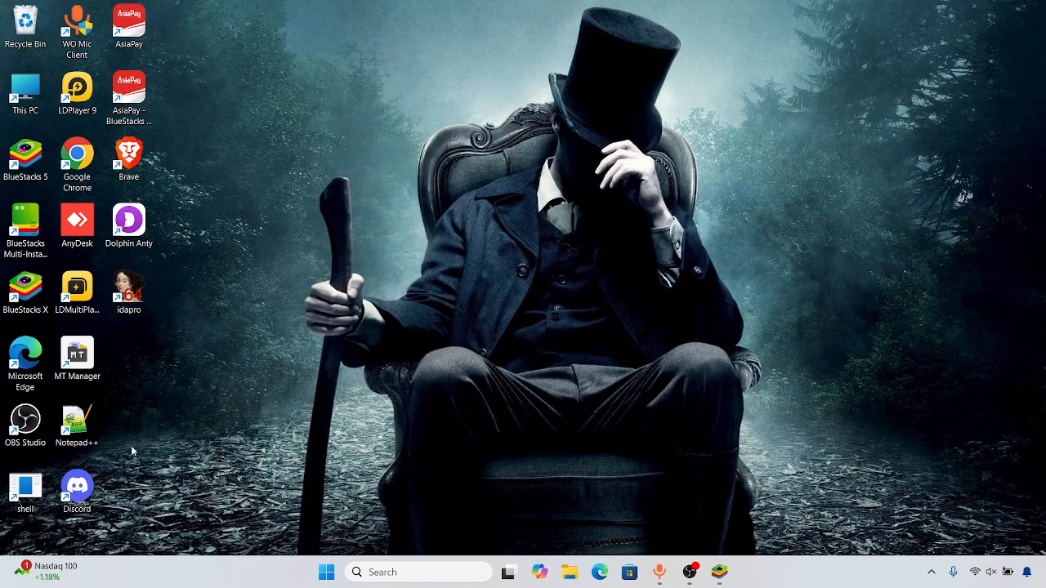
Step: Open Notepad++, close Detection.sh, and add three blank lines after the last "panel" entry in the new 2 note
{"action": "double_click", "coordinate": [79, 422]}
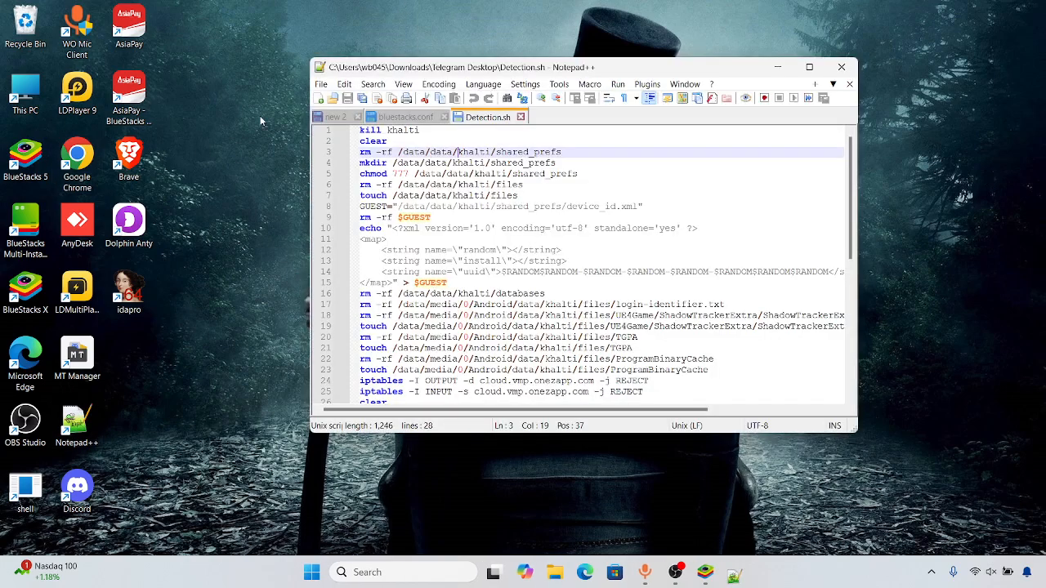
{"action": "left_click", "coordinate": [521, 117]}
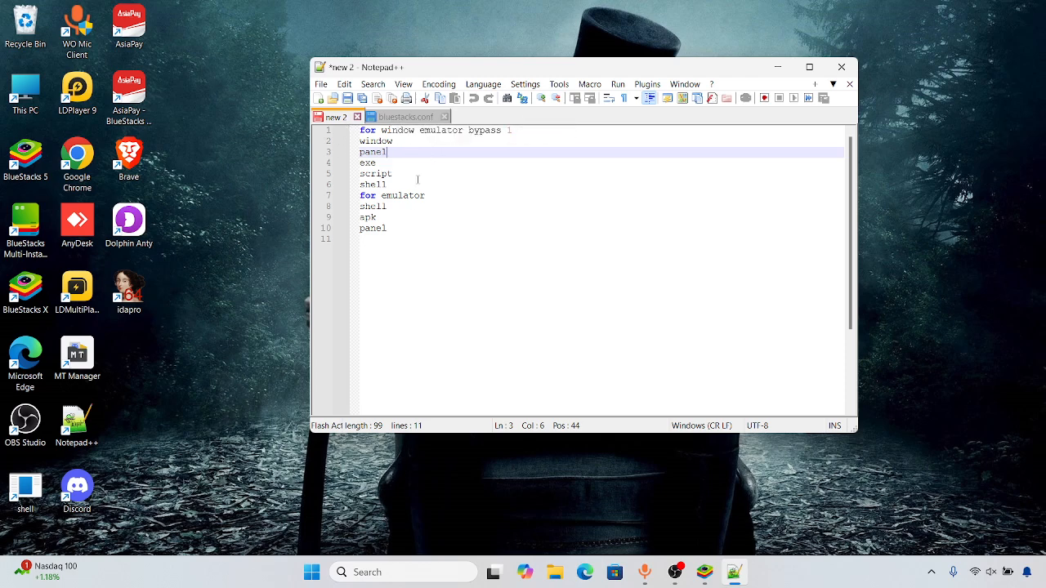
{"action": "left_click", "coordinate": [400, 227]}
{"action": "key", "text": "Return"}
{"action": "key", "text": "Return"}
{"action": "key", "text": "Return"}
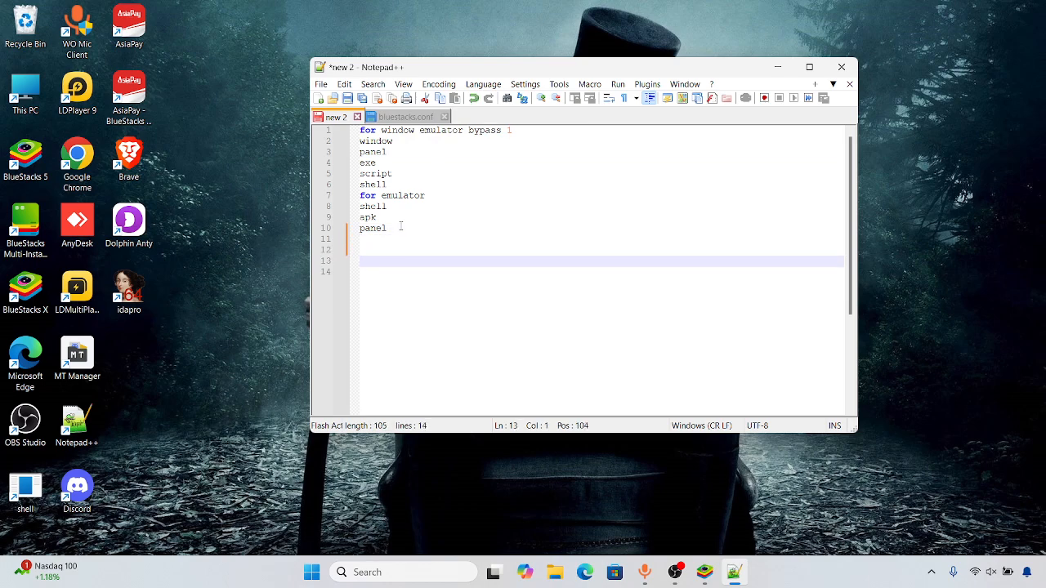
Step: Highlight the last "panel" entry and the "for window emulator bypass 1" heading, and close the bluestacks.conf file
{"action": "double_click", "coordinate": [401, 227]}
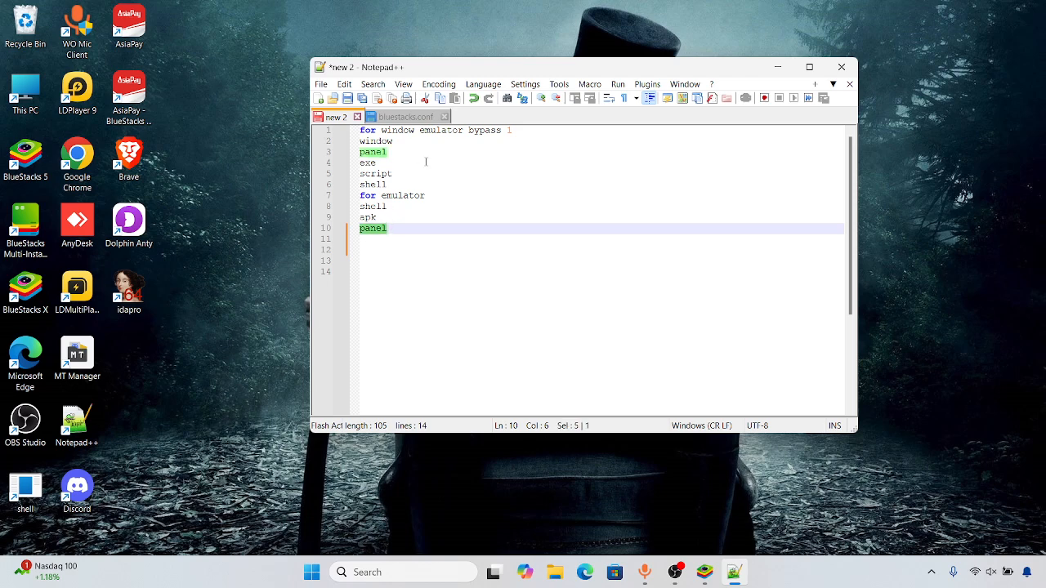
{"action": "double_click", "coordinate": [510, 131]}
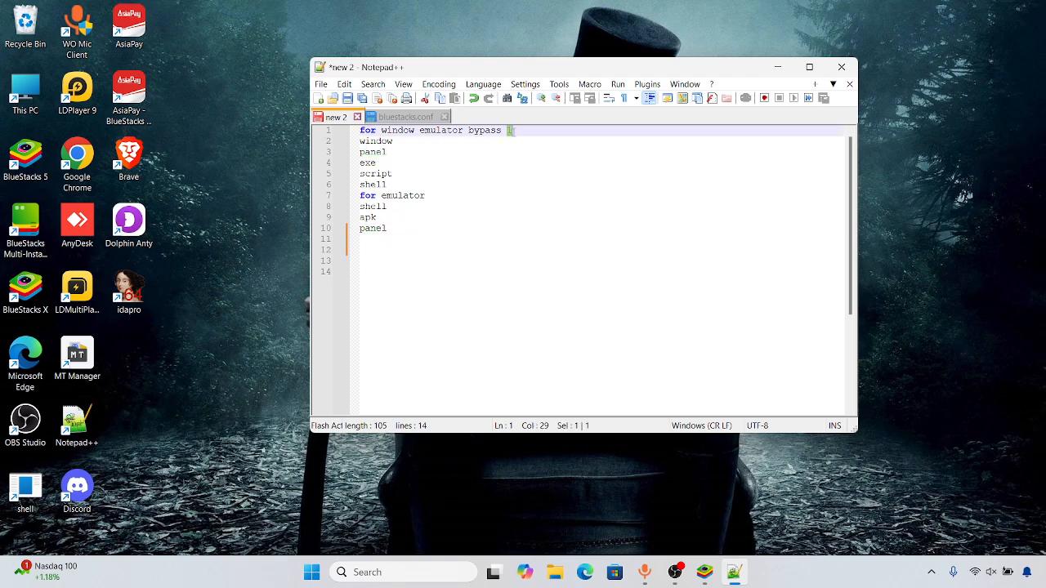
{"action": "triple_click", "coordinate": [506, 131]}
{"action": "left_click", "coordinate": [400, 131]}
{"action": "left_click", "coordinate": [444, 118]}
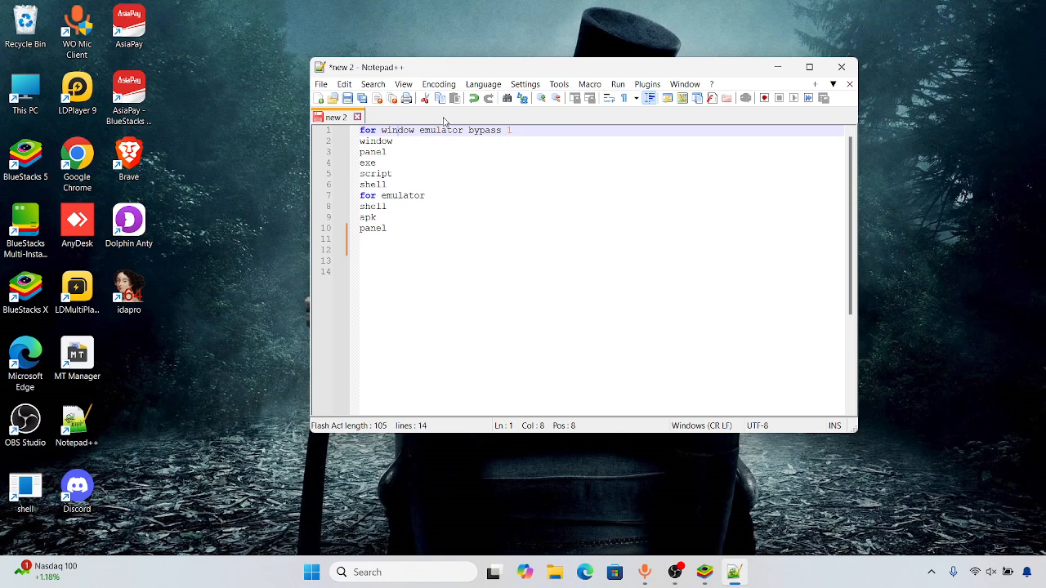
{"action": "right_click", "coordinate": [682, 16]}
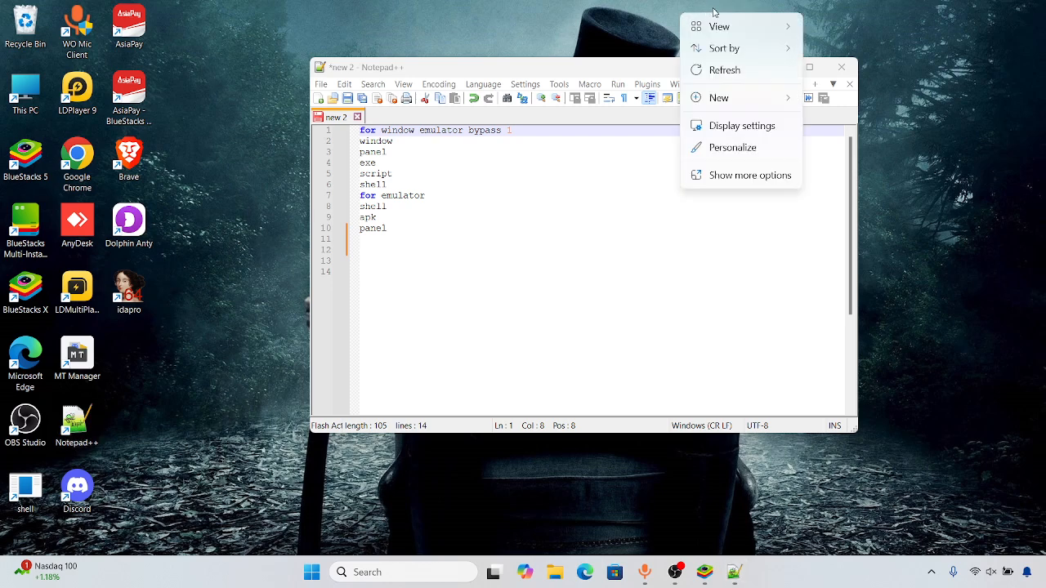
{"action": "left_click", "coordinate": [732, 71]}
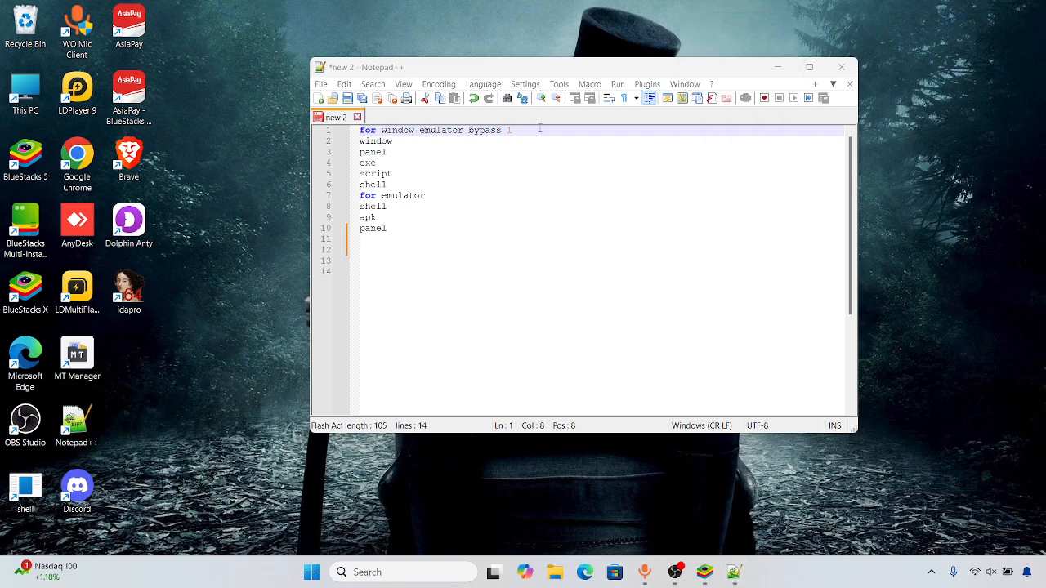
{"action": "right_click", "coordinate": [609, 36]}
{"action": "left_click", "coordinate": [645, 88]}
{"action": "right_click", "coordinate": [219, 210]}
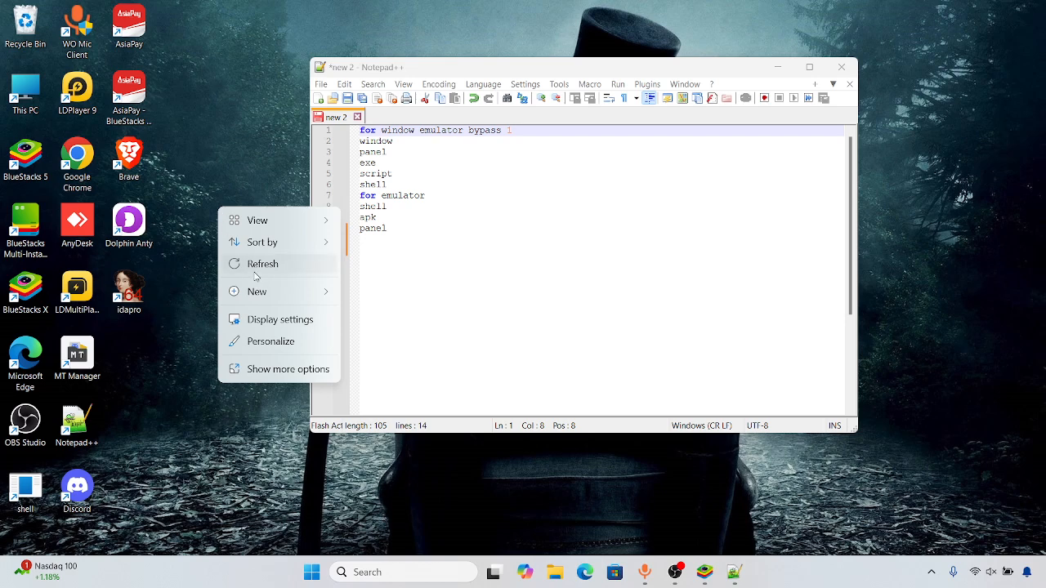
{"action": "left_click", "coordinate": [271, 258]}
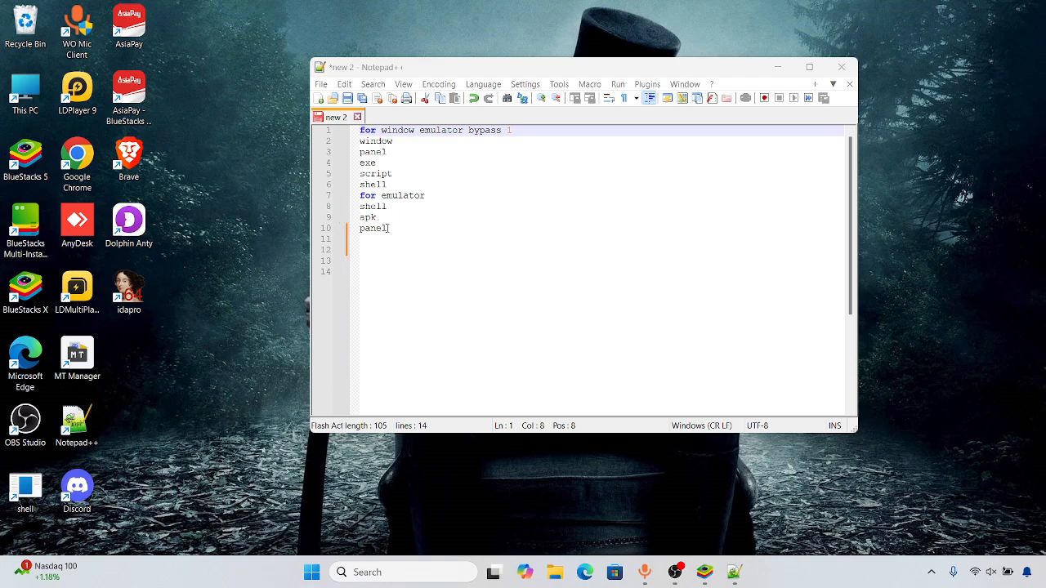
{"action": "right_click", "coordinate": [257, 165]}
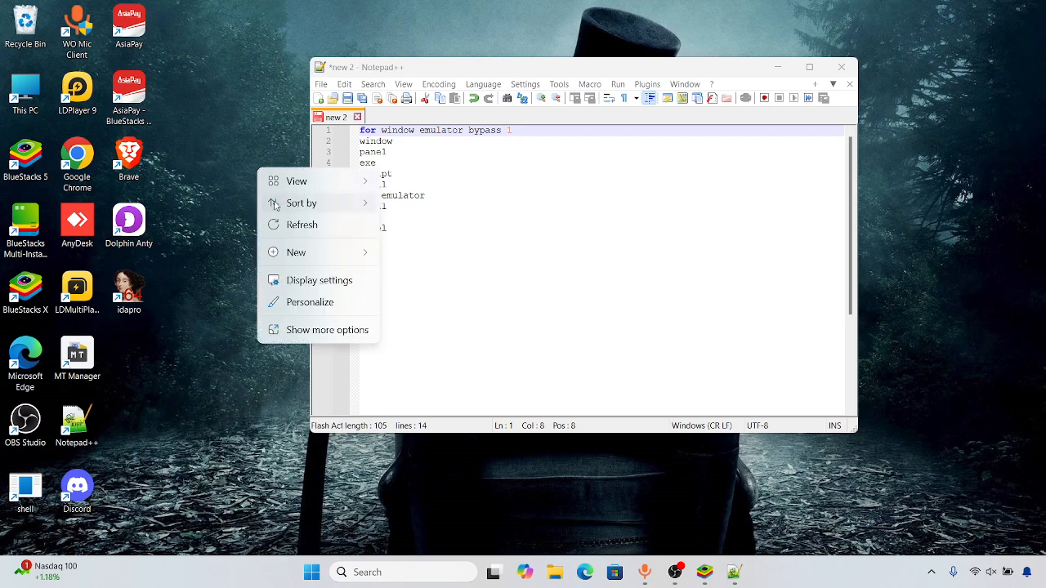
{"action": "left_click", "coordinate": [292, 228]}
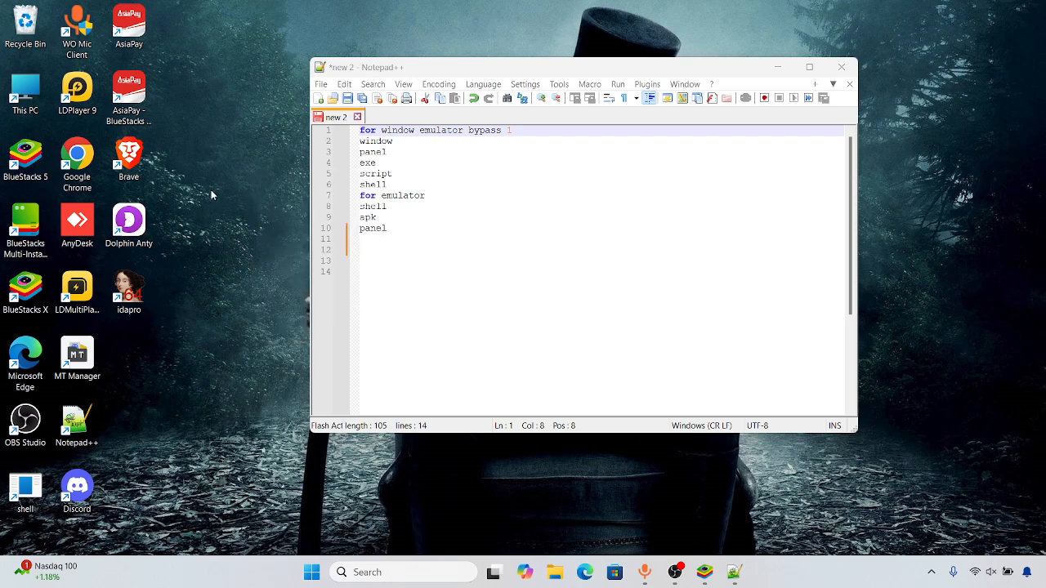
{"action": "right_click", "coordinate": [211, 189]}
{"action": "left_click", "coordinate": [269, 259]}
{"action": "right_click", "coordinate": [223, 191]}
{"action": "left_click", "coordinate": [267, 251]}
{"action": "right_click", "coordinate": [201, 177]}
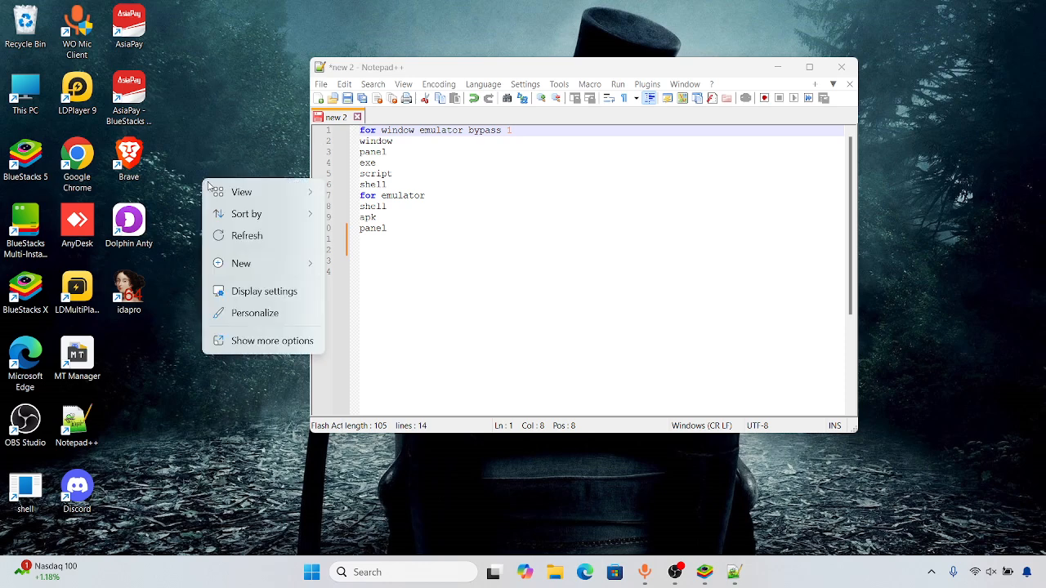
{"action": "mouse_move", "coordinate": [252, 222]}
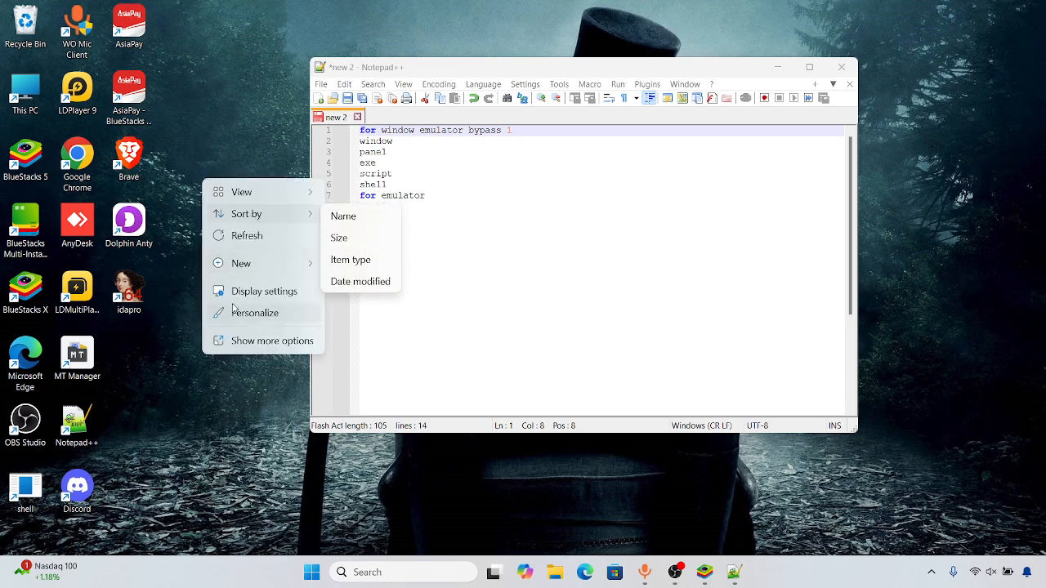
{"action": "left_click", "coordinate": [250, 239]}
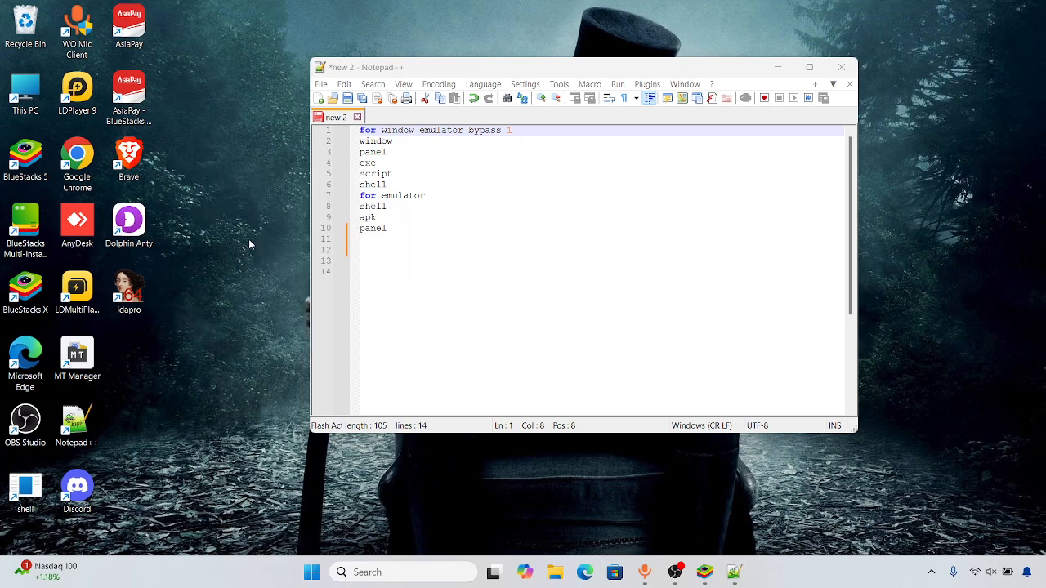
{"action": "right_click", "coordinate": [253, 177]}
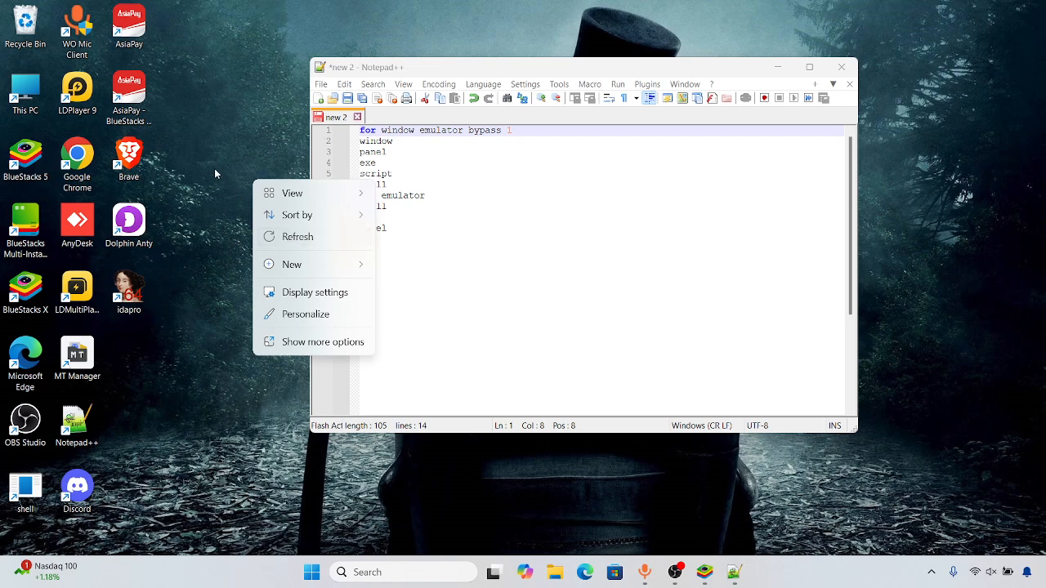
{"action": "right_click", "coordinate": [161, 169]}
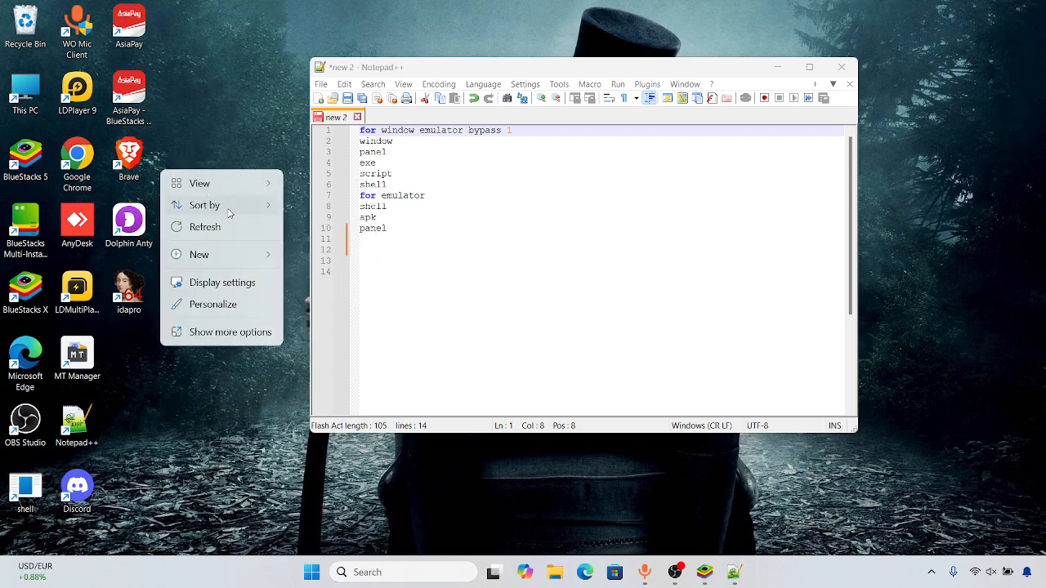
{"action": "left_click", "coordinate": [233, 224]}
{"action": "right_click", "coordinate": [155, 64]}
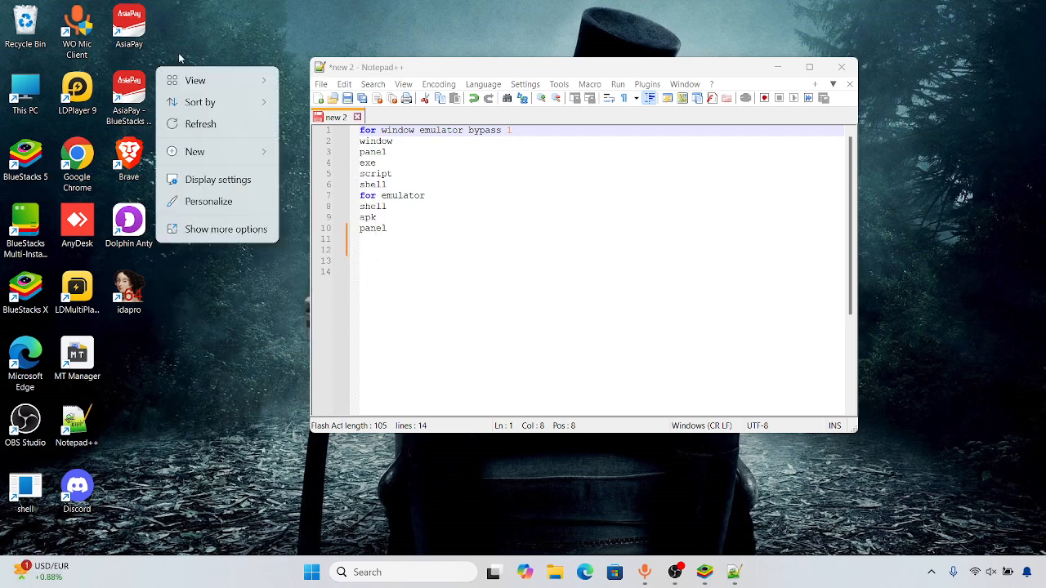
{"action": "left_click", "coordinate": [214, 126]}
{"action": "right_click", "coordinate": [214, 126]}
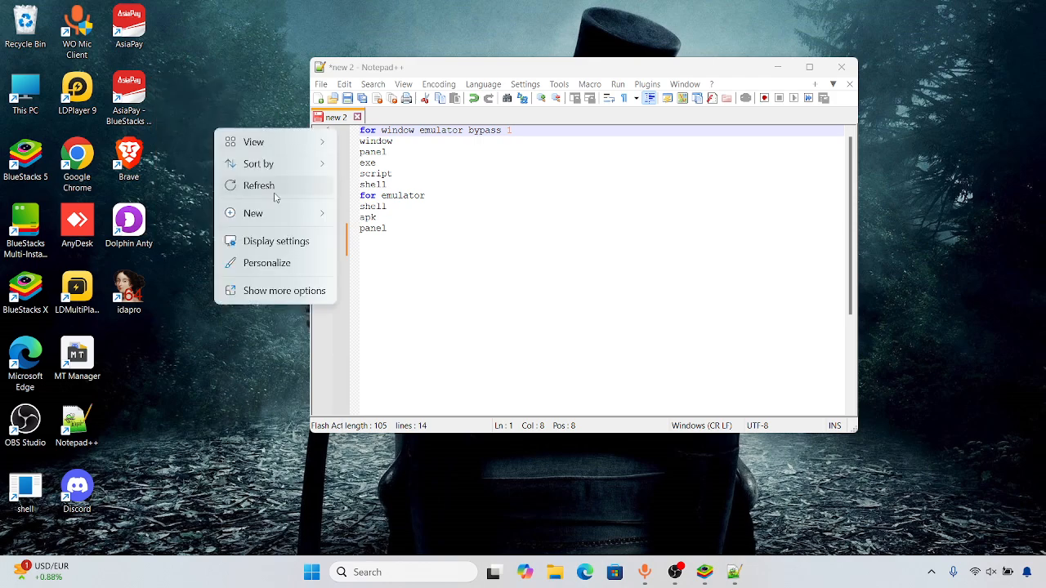
{"action": "left_click", "coordinate": [273, 192]}
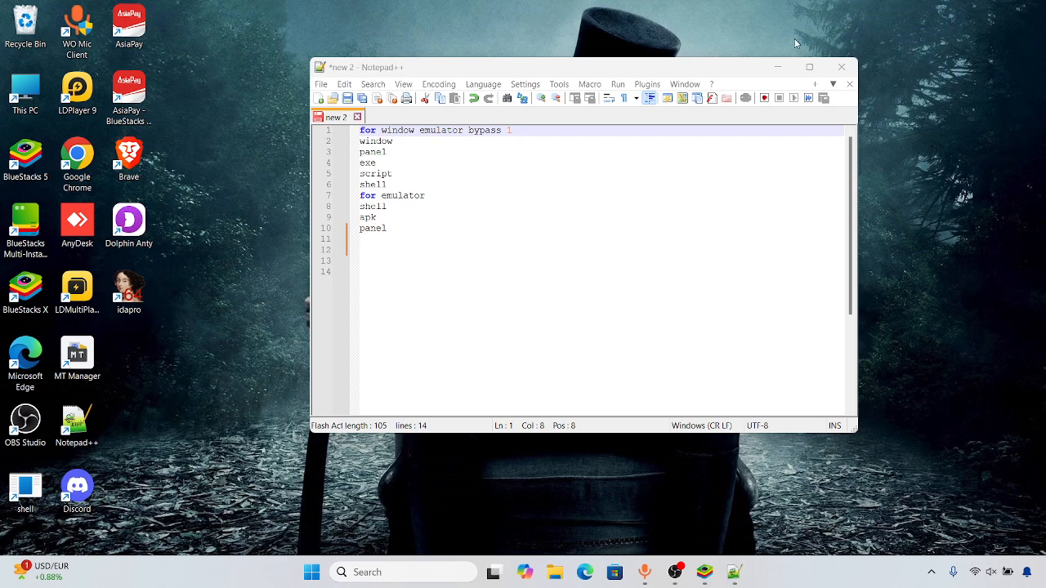
{"action": "left_click", "coordinate": [382, 258]}
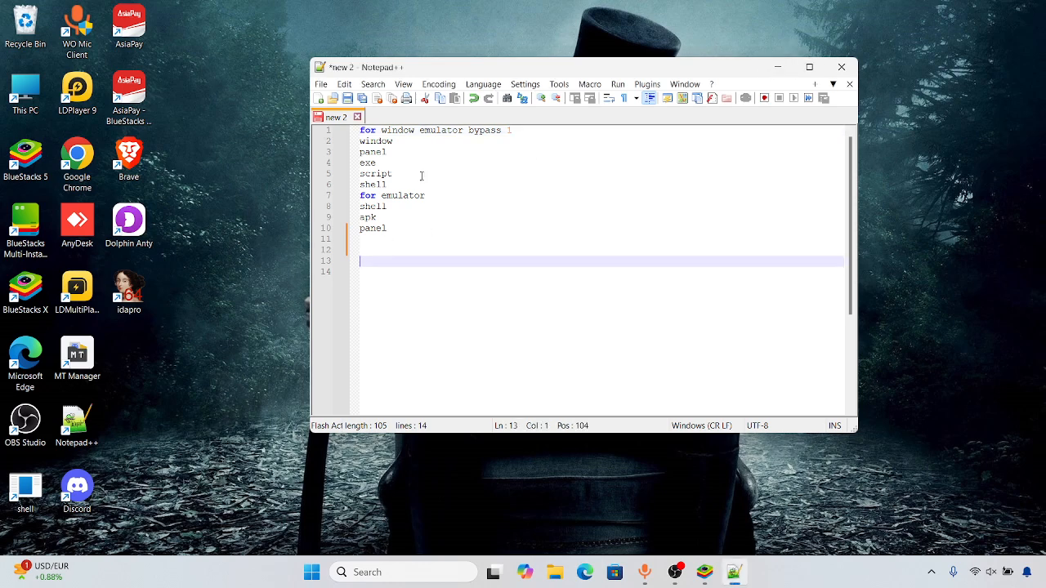
Step: Switch to BlueStacks, look through the Khalti app's menu options, and return to the app's home screen
{"action": "left_click", "coordinate": [704, 572]}
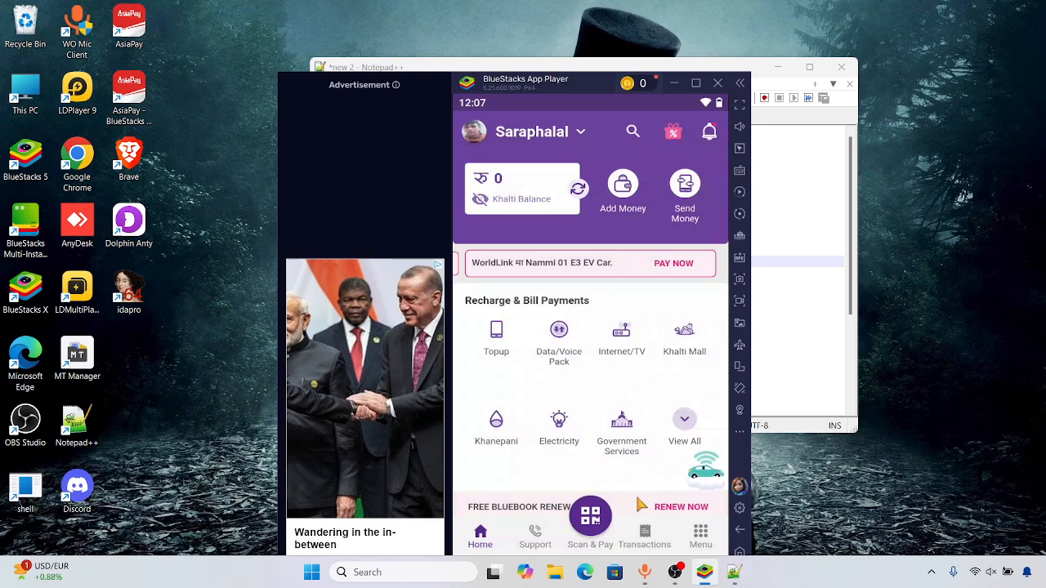
{"action": "left_click", "coordinate": [700, 540]}
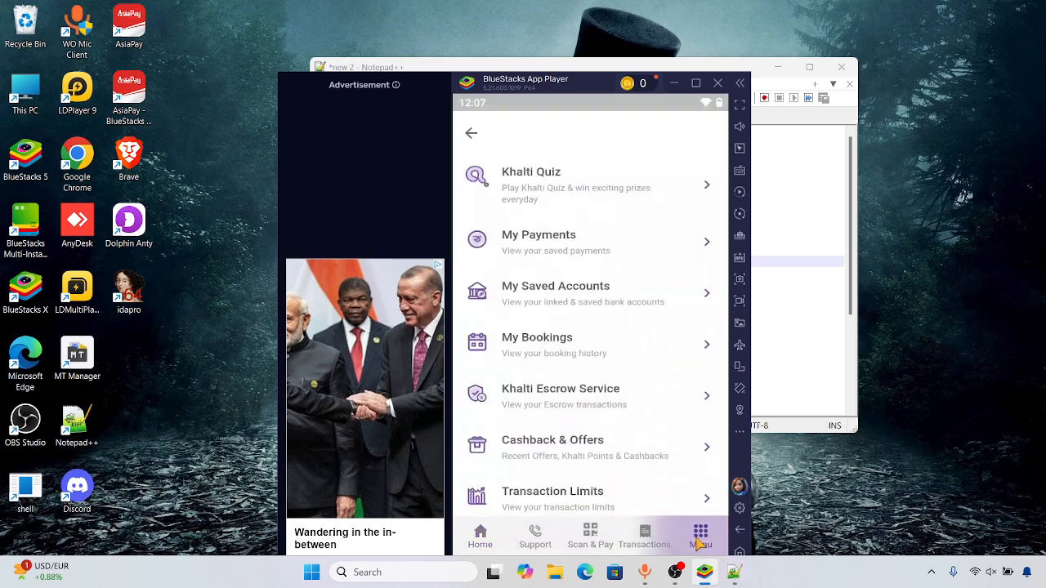
{"action": "left_click", "coordinate": [481, 539]}
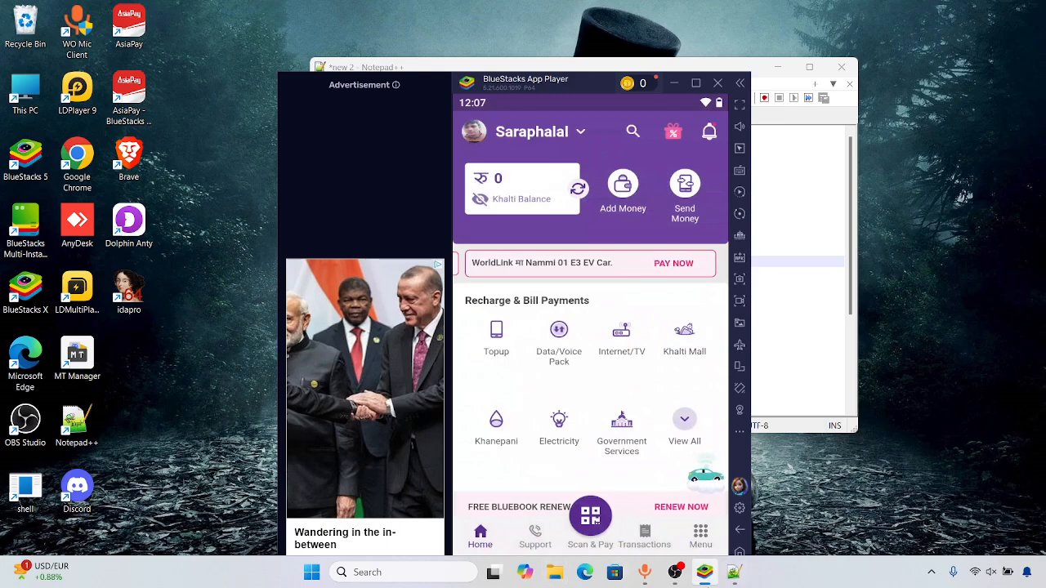
Step: Check the recording status and audio levels in OBS Studio, and minimize it to return to the emulator
{"action": "left_click", "coordinate": [679, 574]}
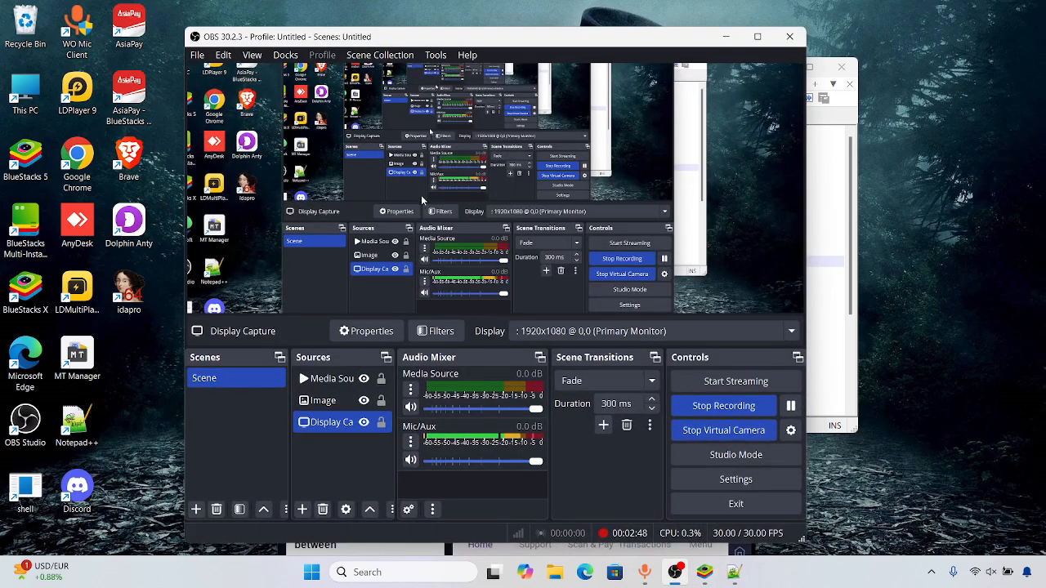
{"action": "left_click", "coordinate": [728, 45]}
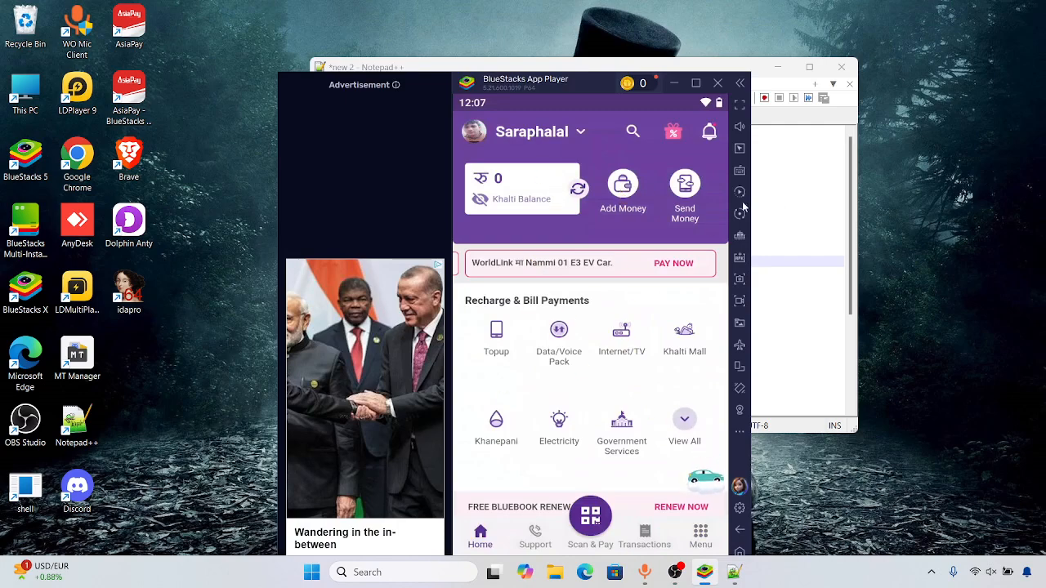
{"action": "right_click", "coordinate": [906, 107]}
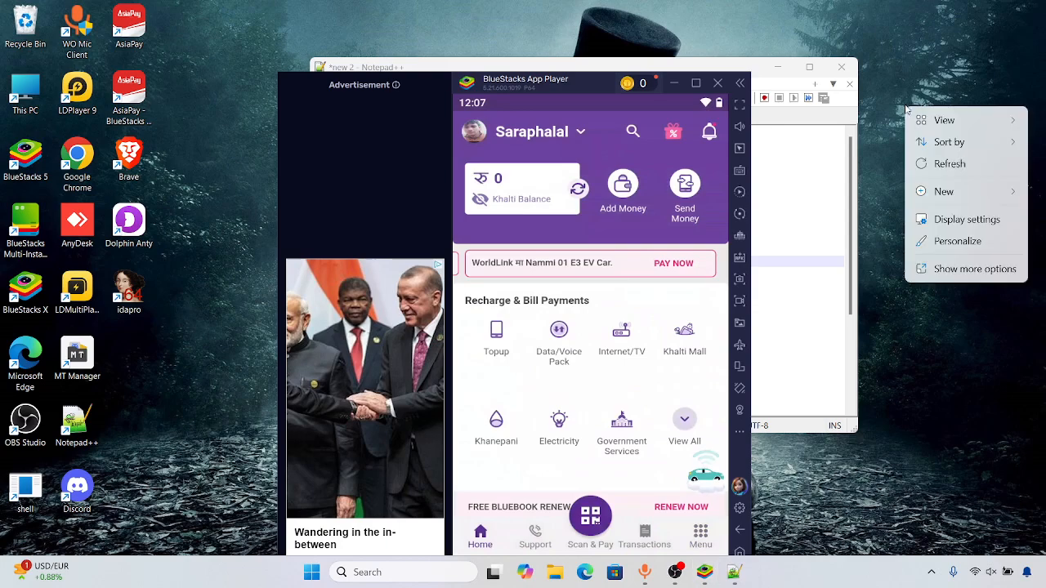
Step: Close the Notepad++ window behind the emulator and refresh the desktop
{"action": "left_click", "coordinate": [932, 163]}
{"action": "right_click", "coordinate": [910, 55]}
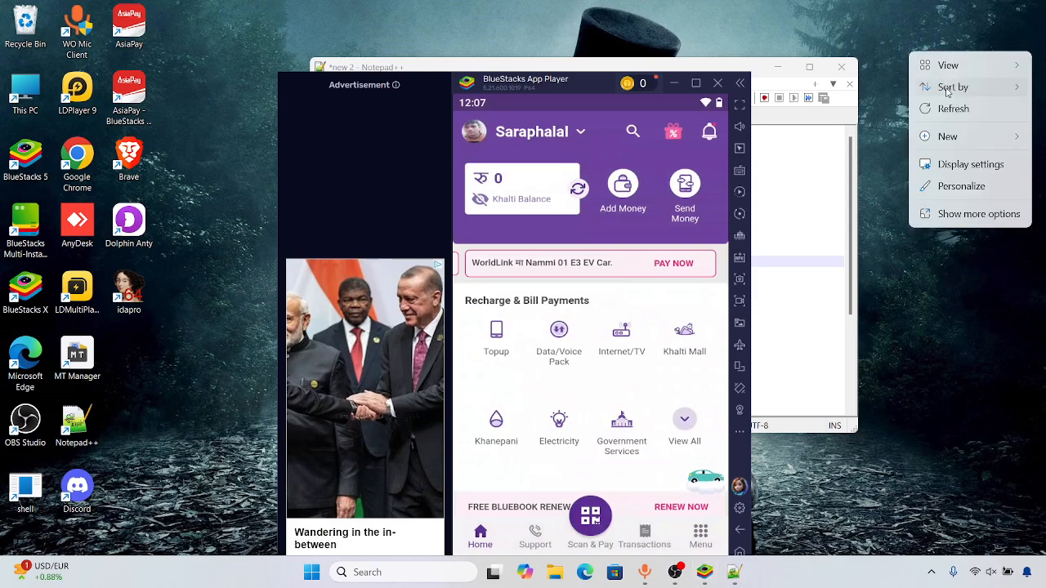
{"action": "left_click", "coordinate": [957, 117]}
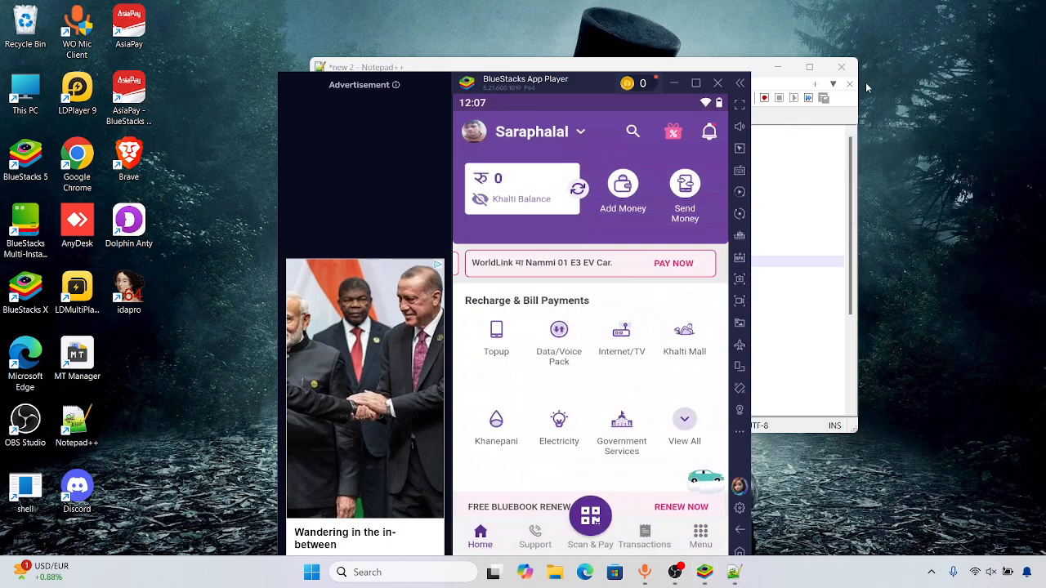
{"action": "left_click", "coordinate": [850, 71]}
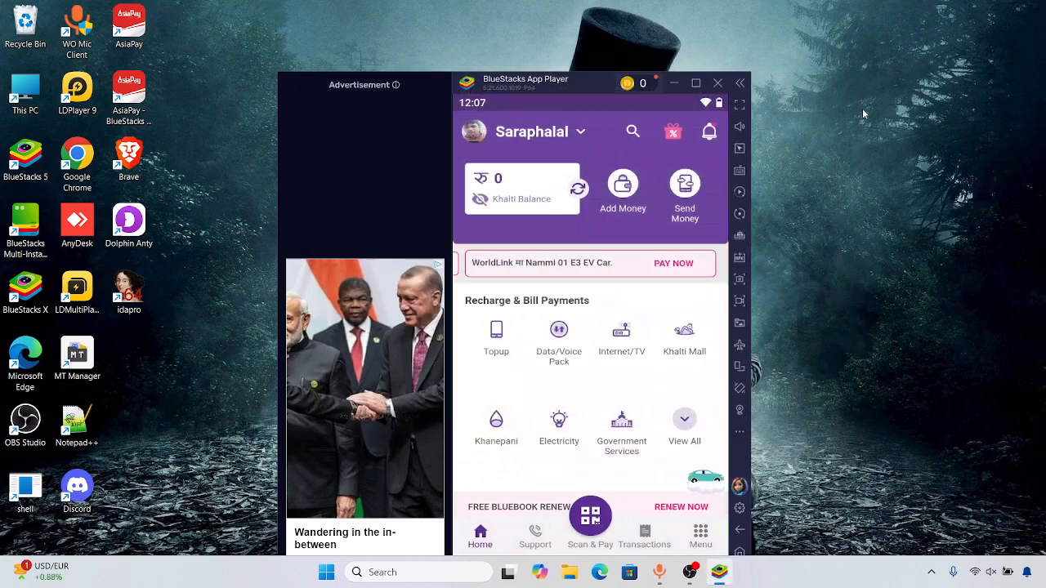
{"action": "right_click", "coordinate": [863, 111]}
{"action": "left_click", "coordinate": [921, 166]}
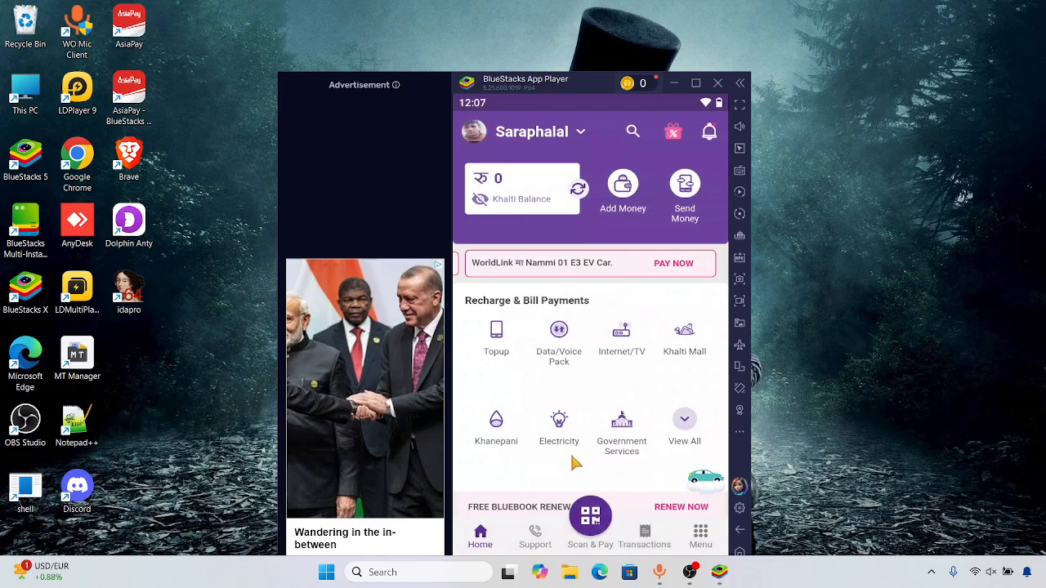
Step: View the screen capture in Khalti's Scan & Pay scanner while moving the OBS Studio window, minimize OBS, and return to Khalti's home screen
{"action": "left_click", "coordinate": [596, 518]}
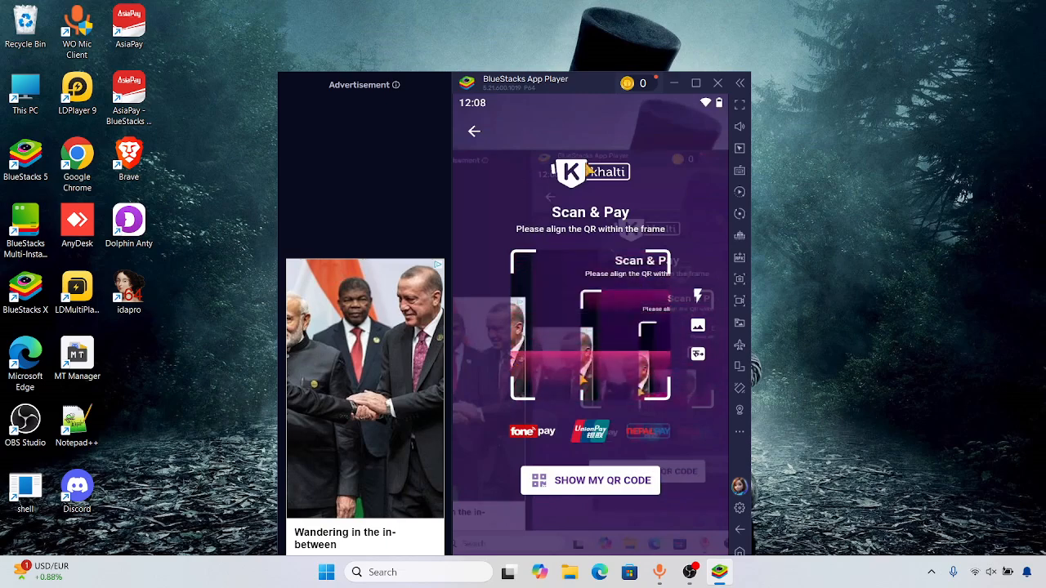
{"action": "left_click", "coordinate": [694, 564]}
{"action": "left_click_drag", "start_coordinate": [675, 44], "coordinate": [458, 150]}
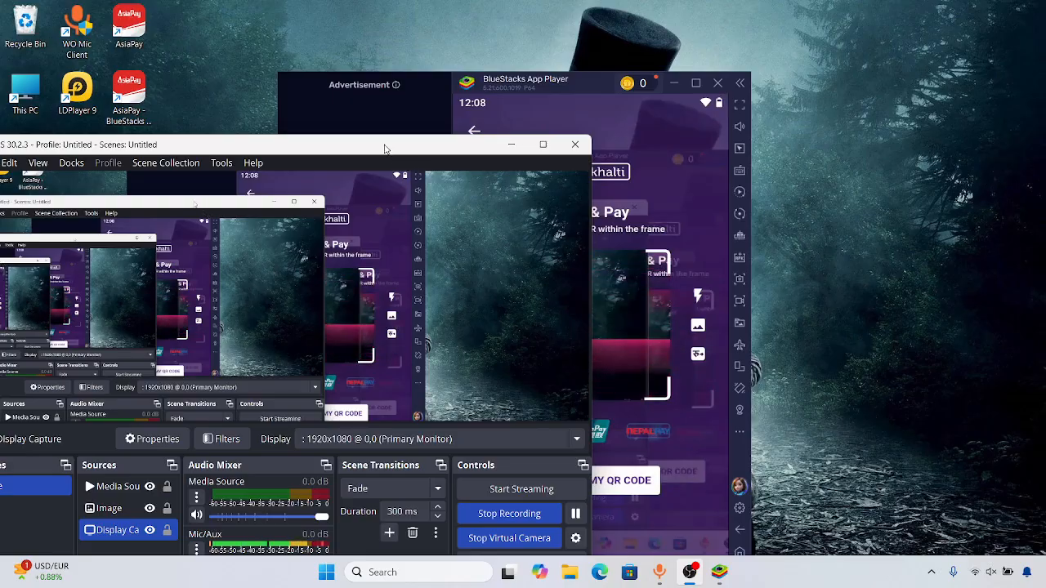
{"action": "left_click_drag", "start_coordinate": [385, 149], "coordinate": [665, 437]}
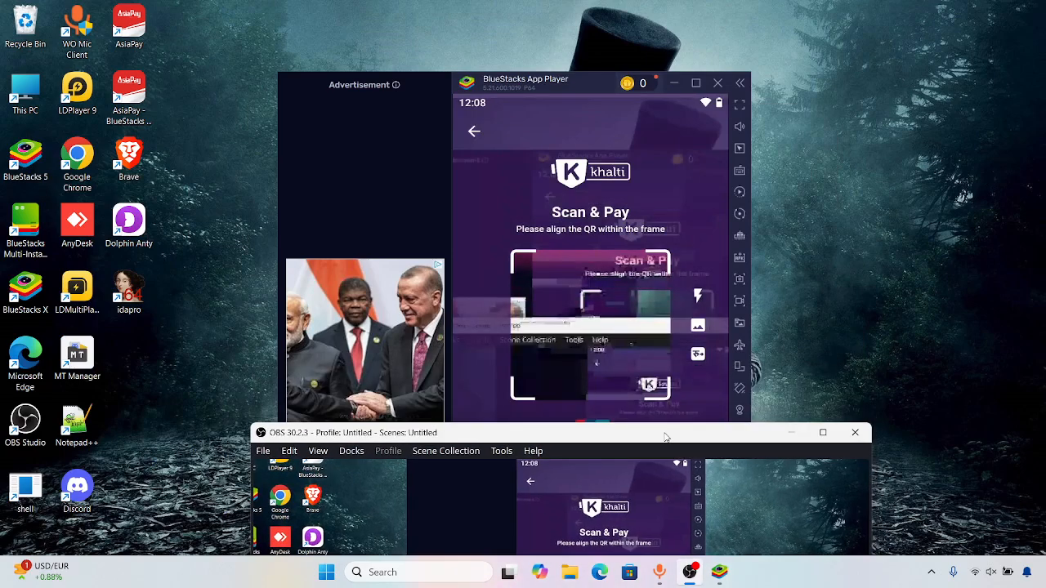
{"action": "left_click", "coordinate": [791, 434]}
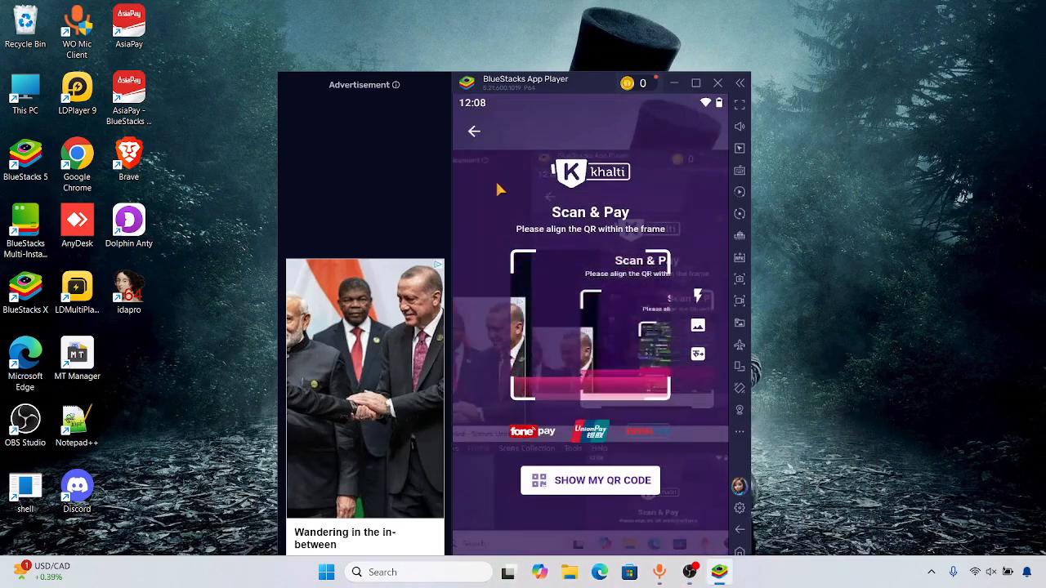
{"action": "left_click", "coordinate": [475, 136]}
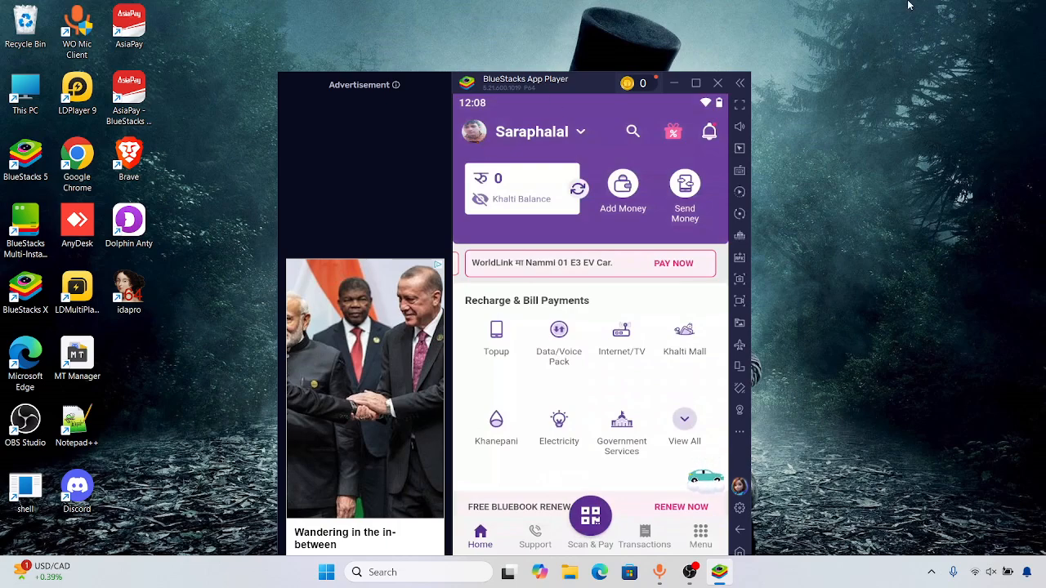
{"action": "right_click", "coordinate": [824, 166]}
{"action": "left_click", "coordinate": [868, 219]}
{"action": "right_click", "coordinate": [898, 105]}
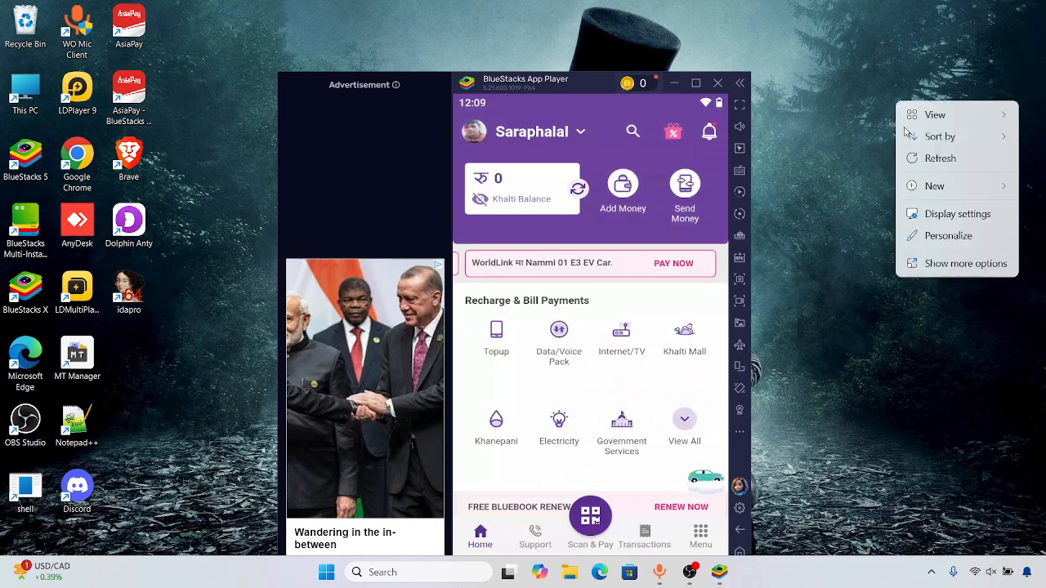
{"action": "left_click", "coordinate": [936, 159]}
{"action": "right_click", "coordinate": [836, 187]}
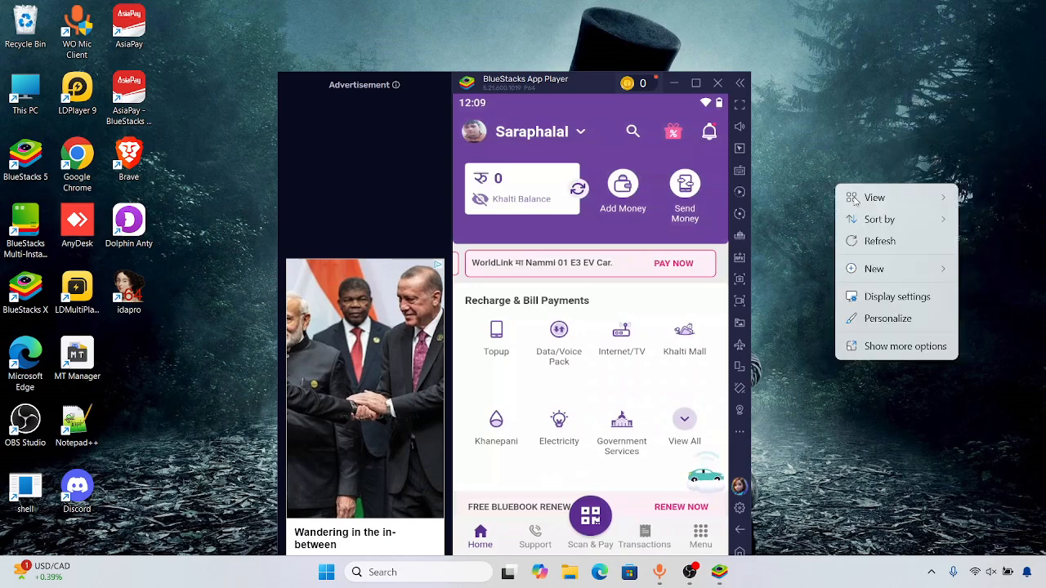
{"action": "left_click", "coordinate": [873, 238]}
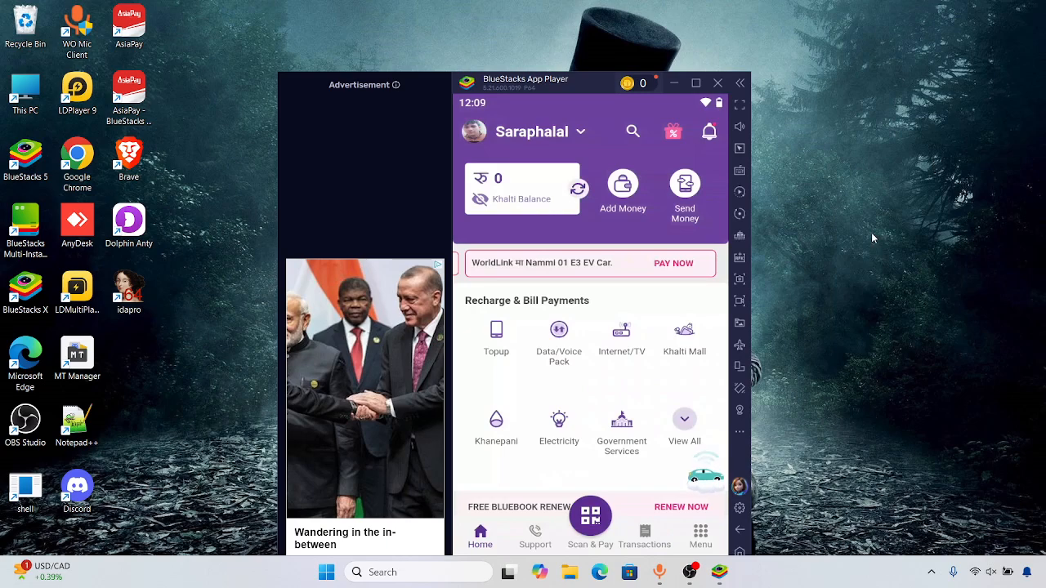
{"action": "right_click", "coordinate": [814, 180]}
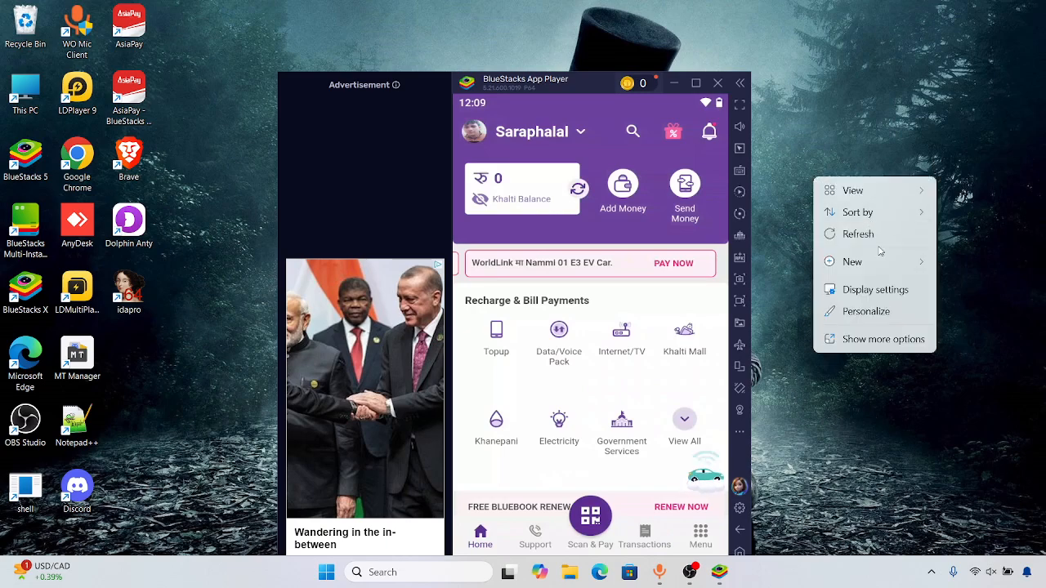
{"action": "left_click", "coordinate": [881, 246]}
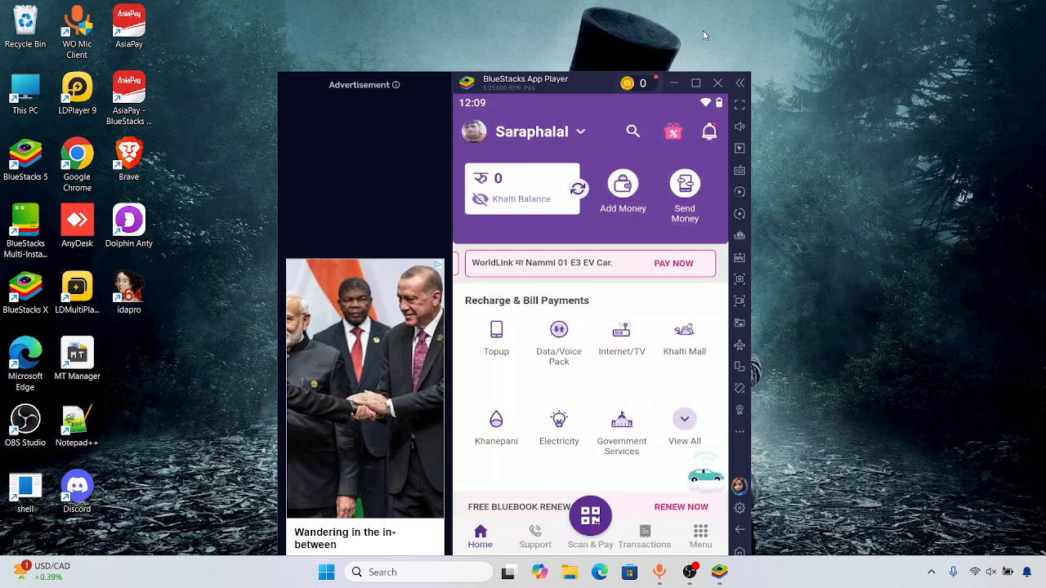
{"action": "right_click", "coordinate": [813, 82]}
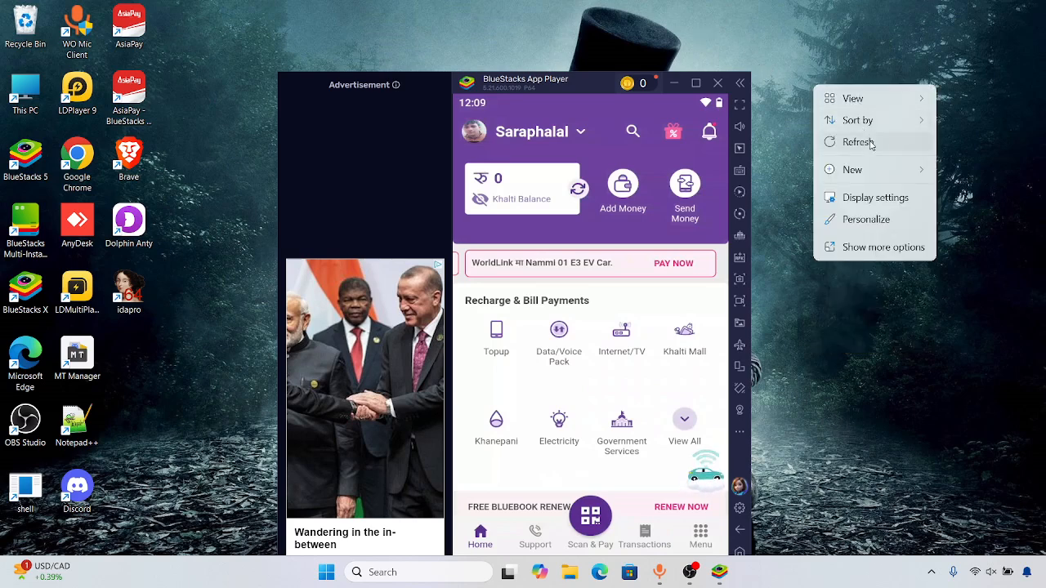